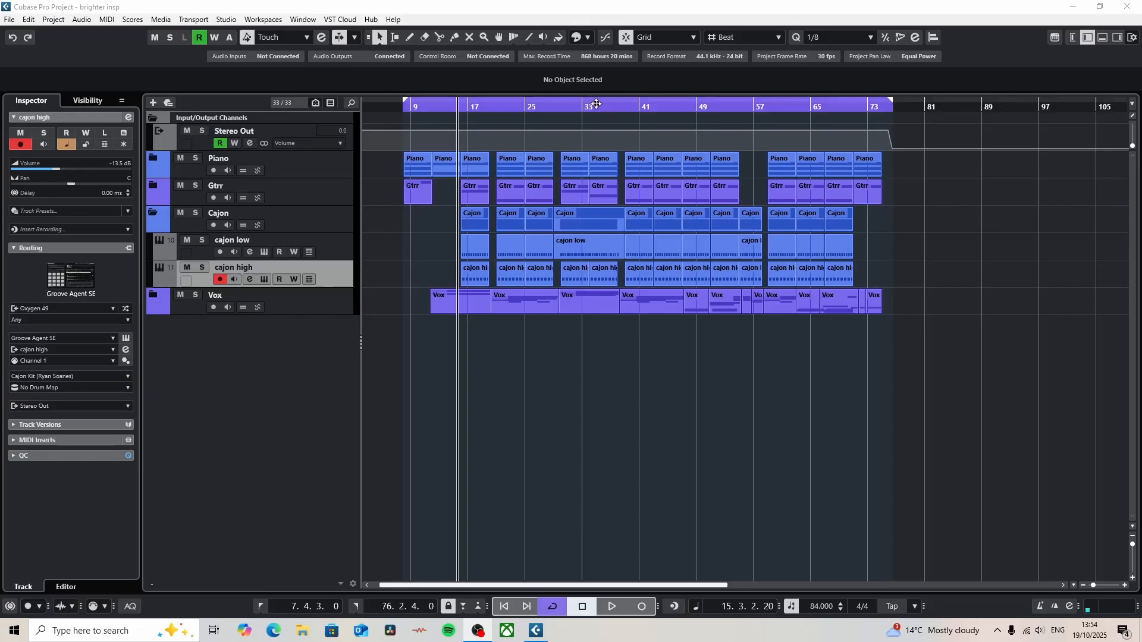
# Step: Play the full arrangement from about bar 29 to hear the current mix, and stop playback around bar 44
pyautogui.moveTo(557, 104); pyautogui.dragTo(558, 108)
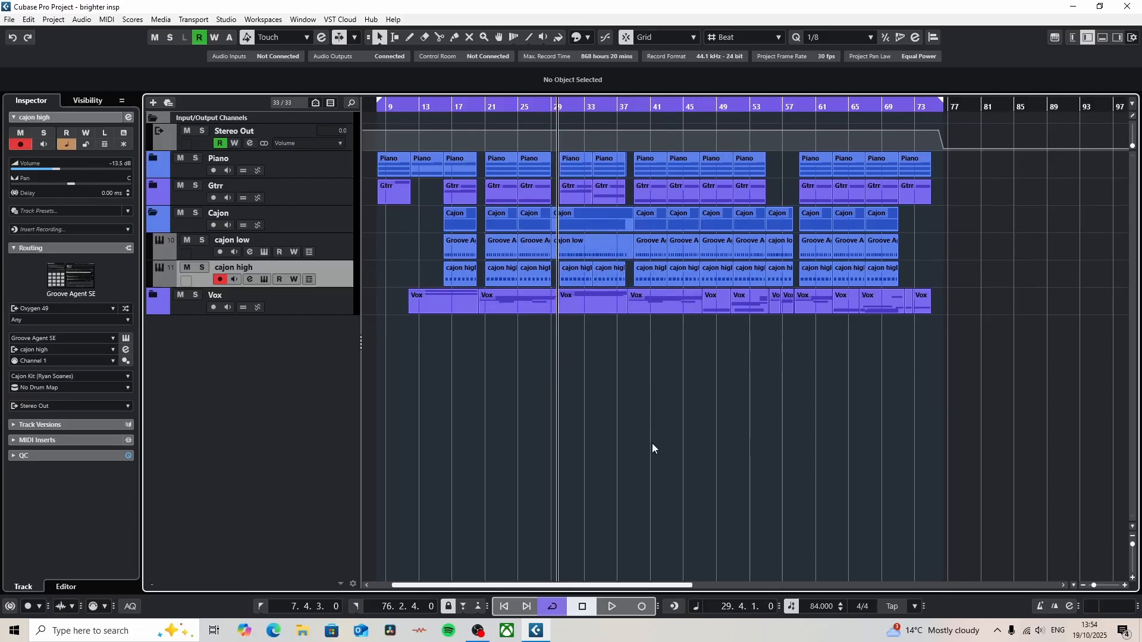
pyautogui.press('space')
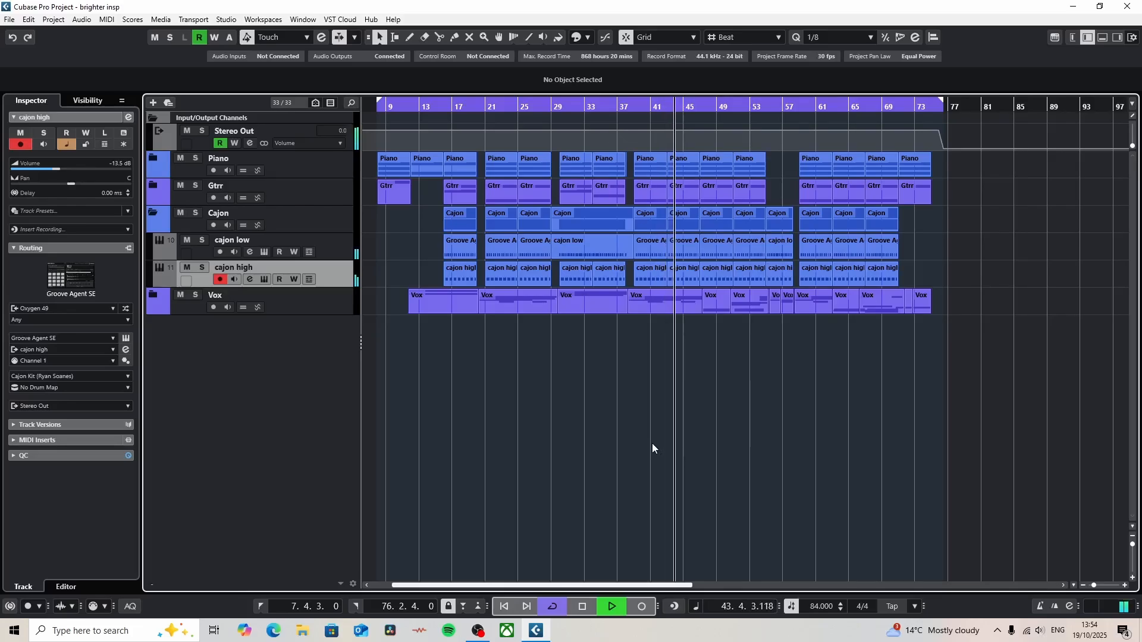
pyautogui.press('space')
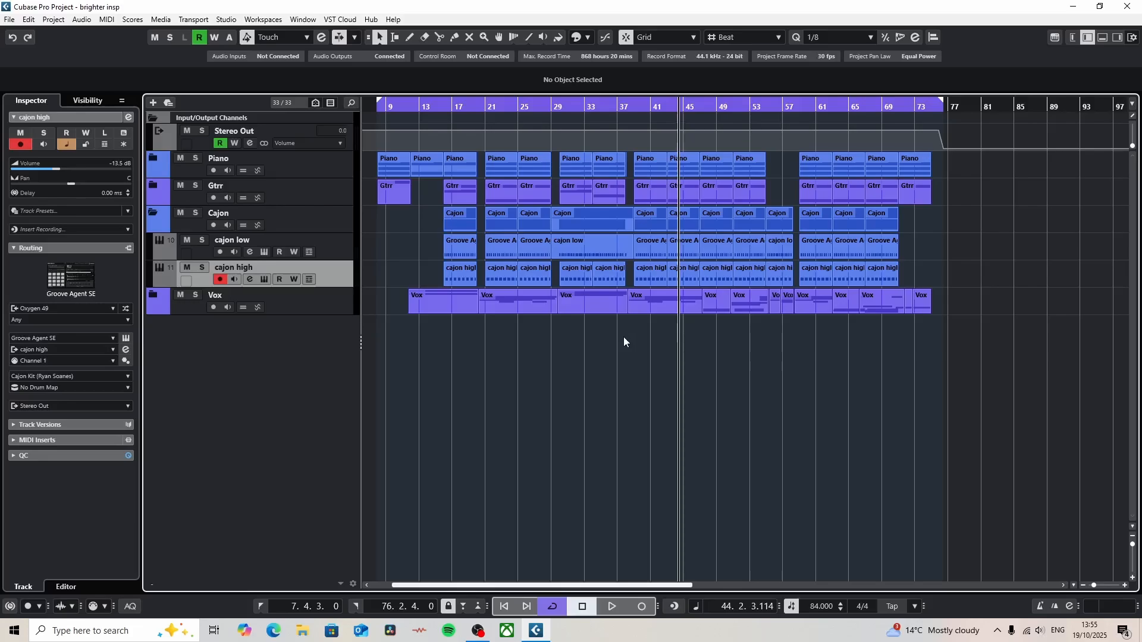
# Step: Examine the StudioEQ and MultibandCompressor insert settings on the cajon low channel
pyautogui.click(249, 252)
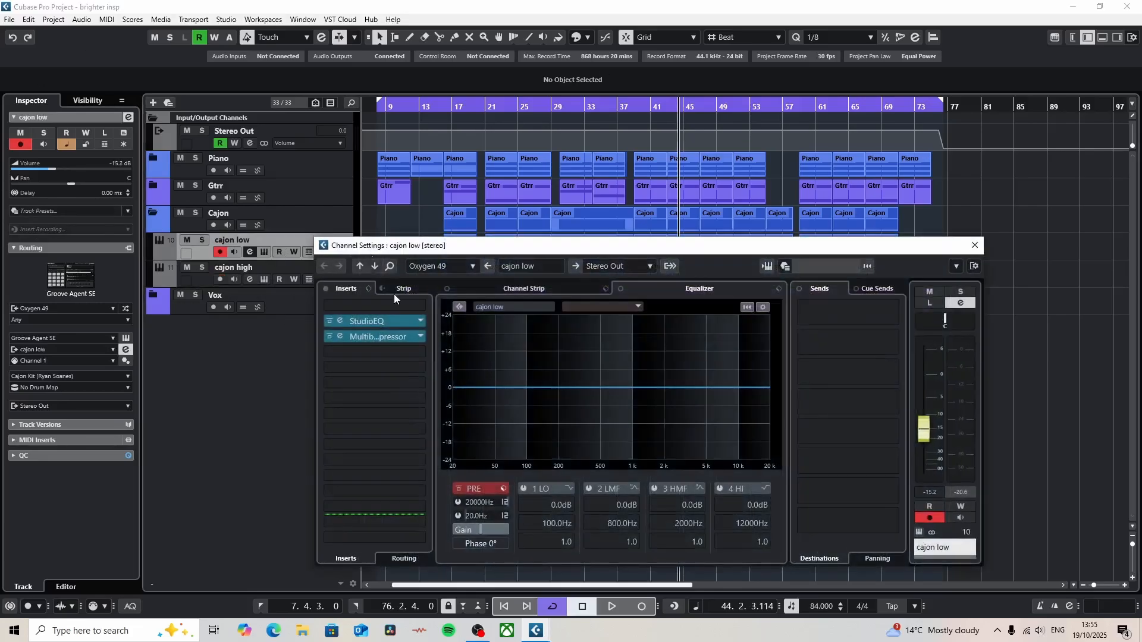
pyautogui.click(374, 326)
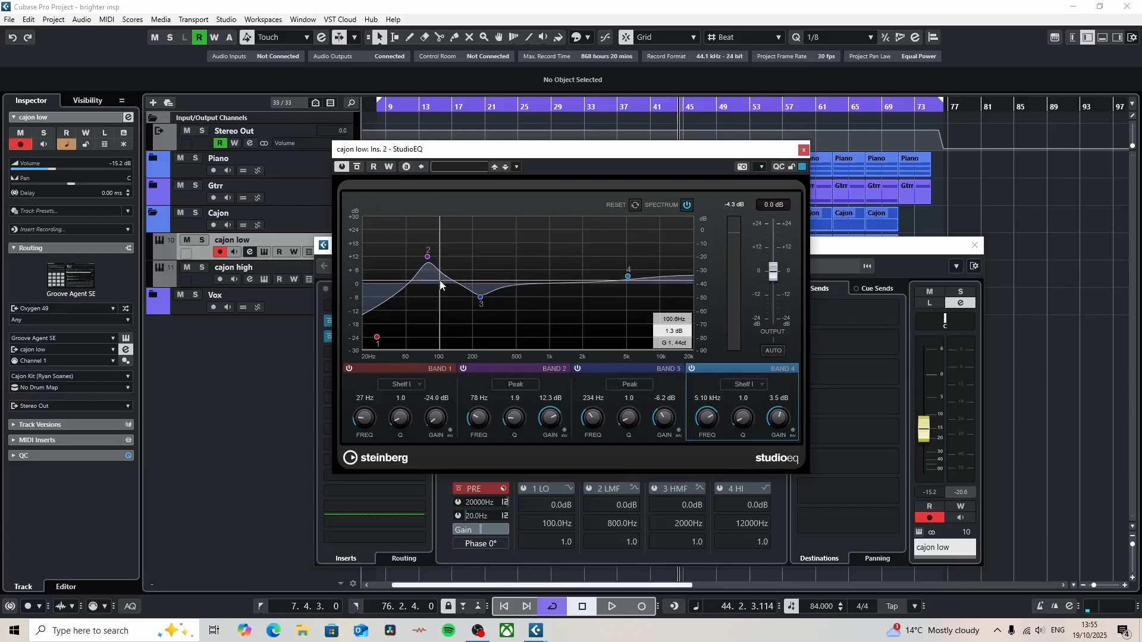
pyautogui.click(804, 149)
pyautogui.click(370, 337)
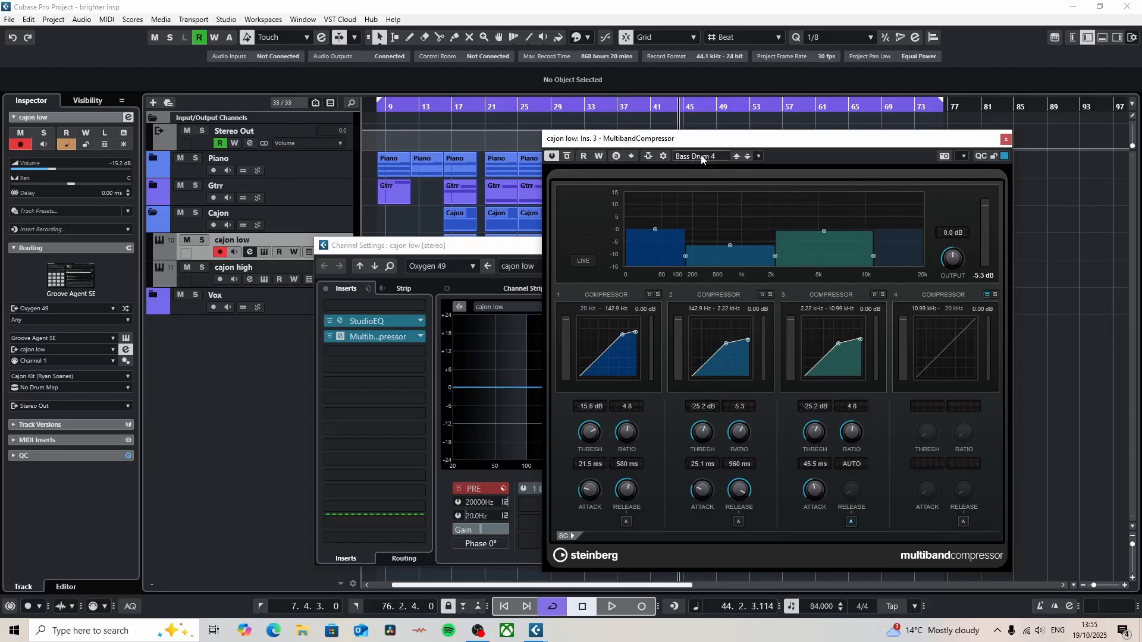
pyautogui.click(1004, 139)
pyautogui.click(972, 244)
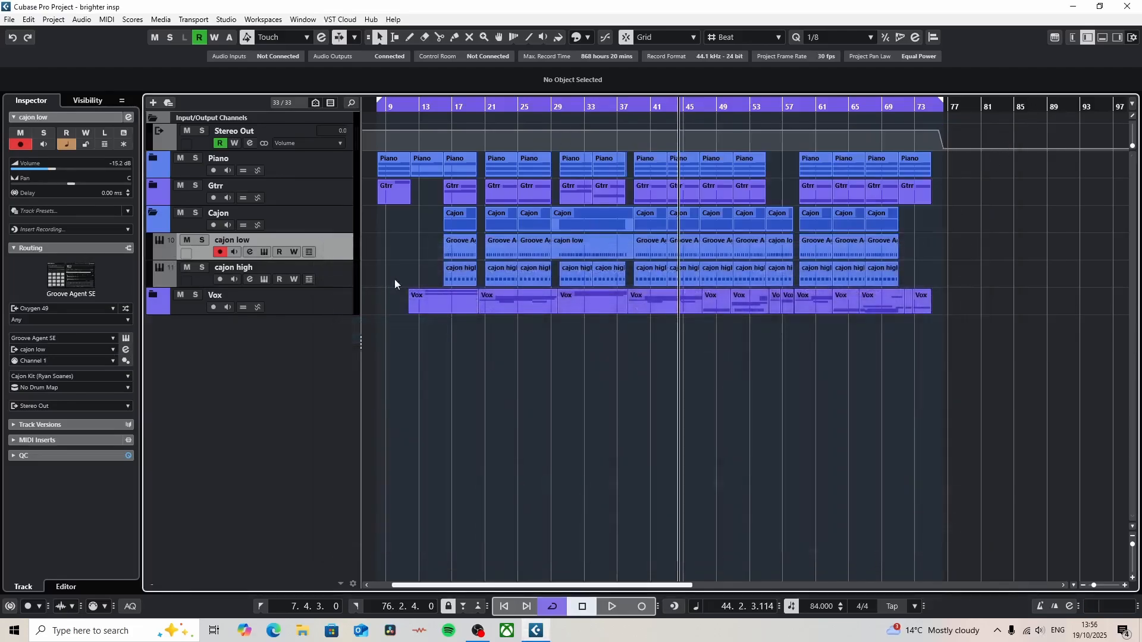
# Step: Examine the MultibandCompressor insert settings on the cajon high channel
pyautogui.click(249, 279)
pyautogui.click(389, 349)
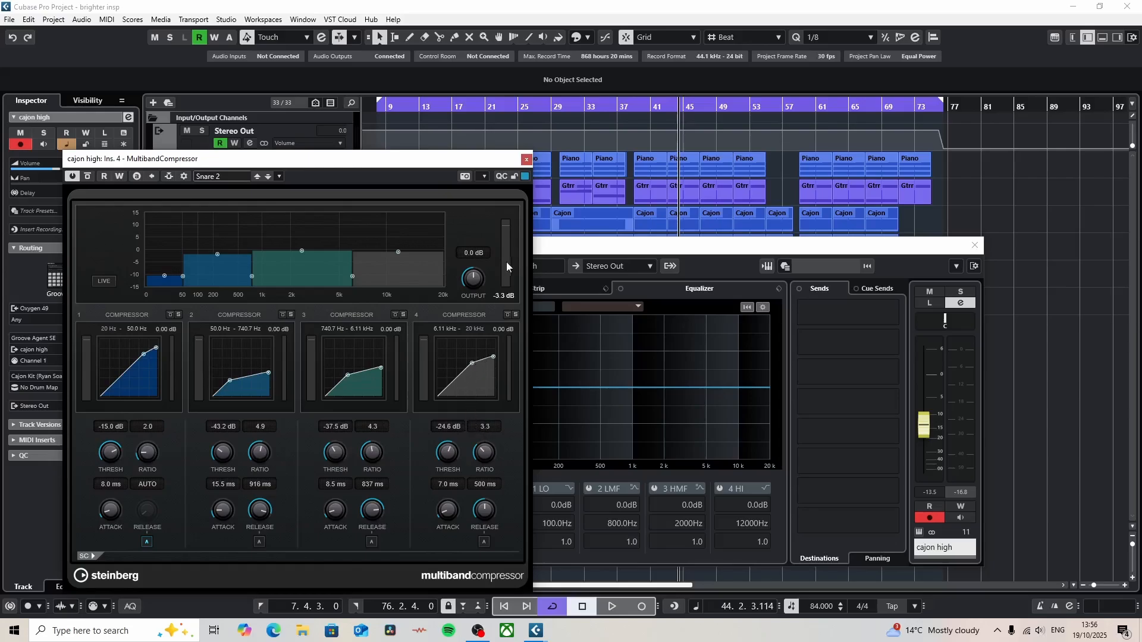
pyautogui.click(527, 160)
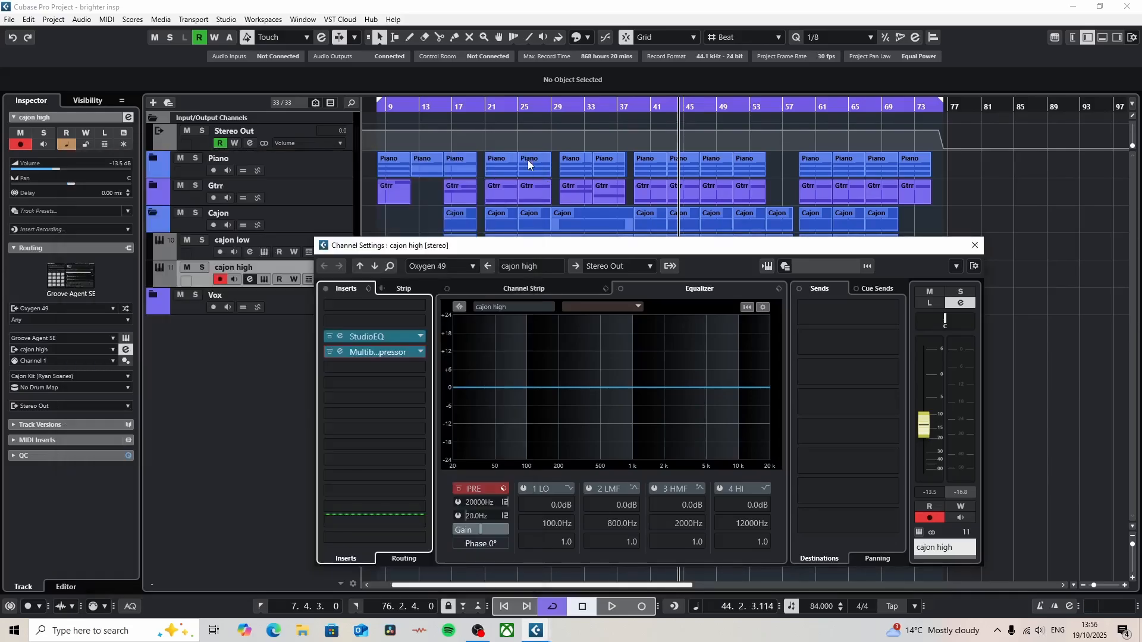
# Step: Try Magneto II in the insert slot below the MultibandCompressor on cajon high, and remove it again
pyautogui.click(382, 369)
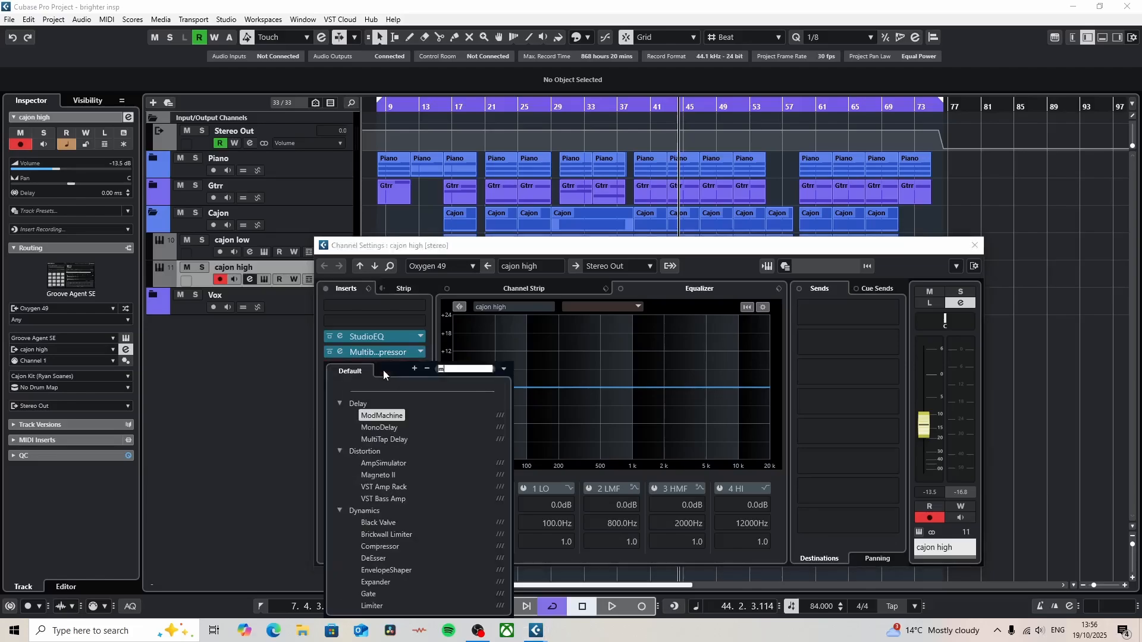
pyautogui.write('mag')
pyautogui.click(380, 415)
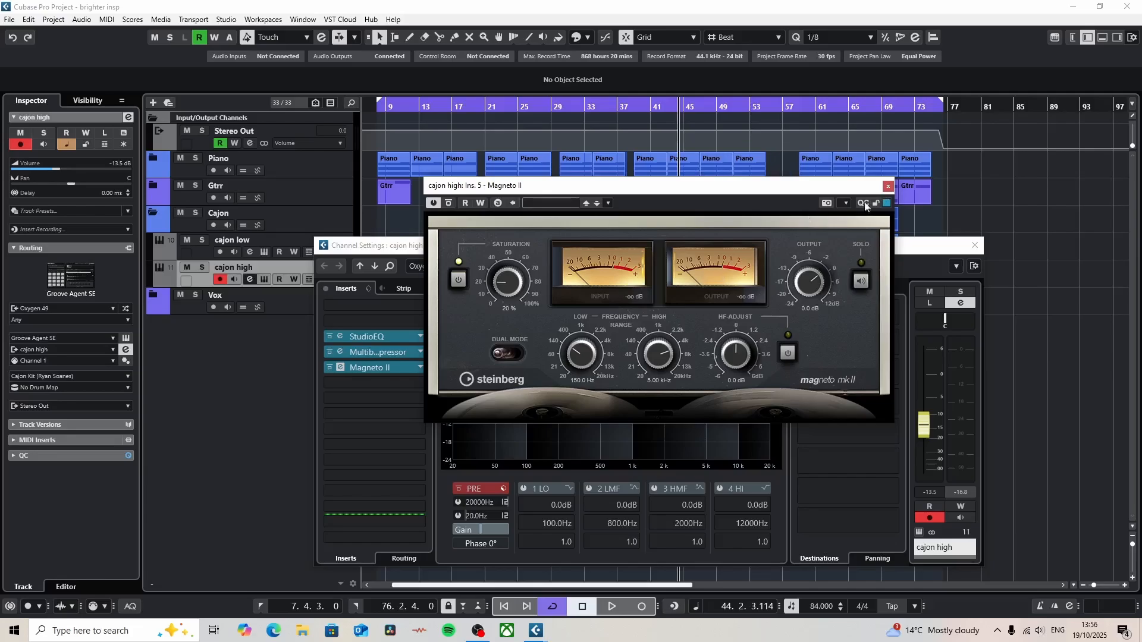
pyautogui.click(888, 187)
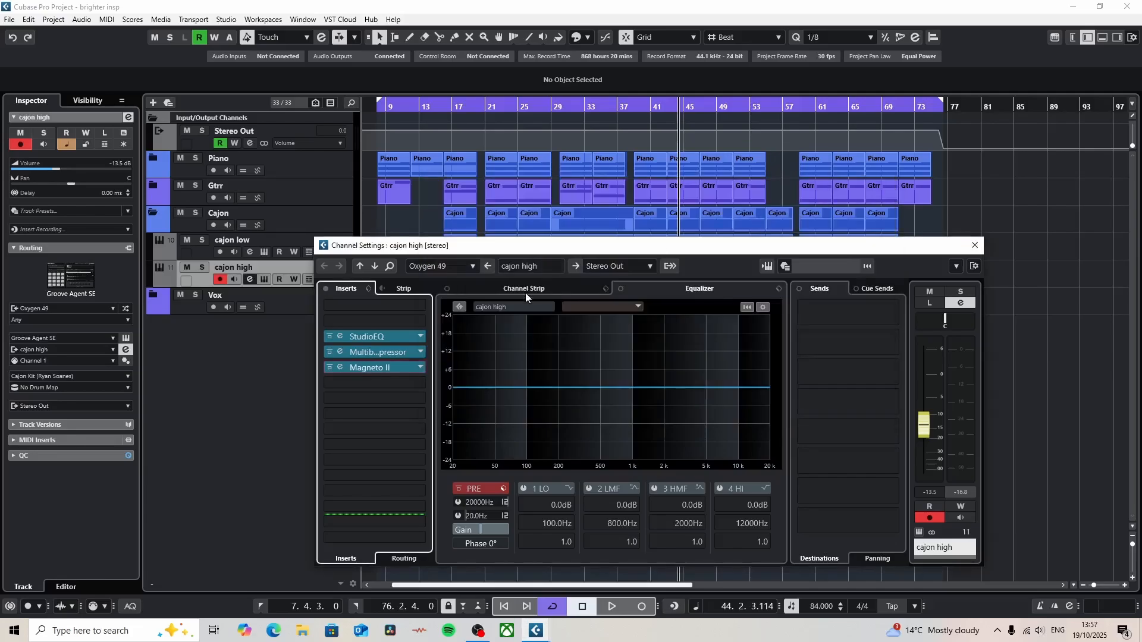
pyautogui.keyDown('alt'); pyautogui.click(374, 367); pyautogui.keyUp('alt')
pyautogui.click(975, 245)
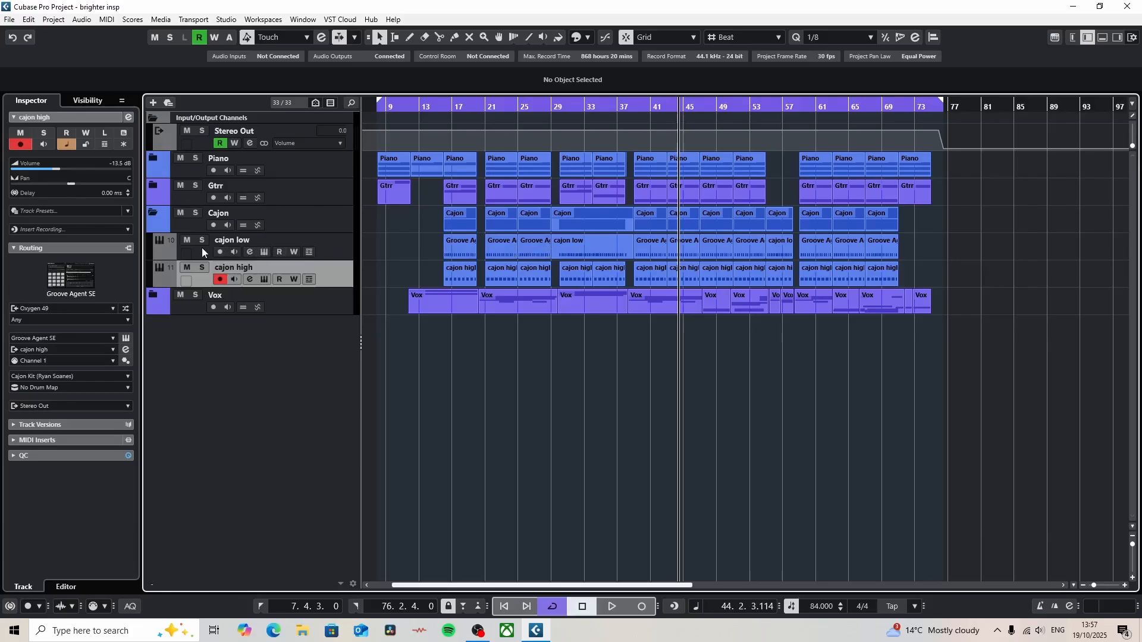
# Step: Bypass all inserts on the cajon low and cajon high channels
pyautogui.click(439, 139)
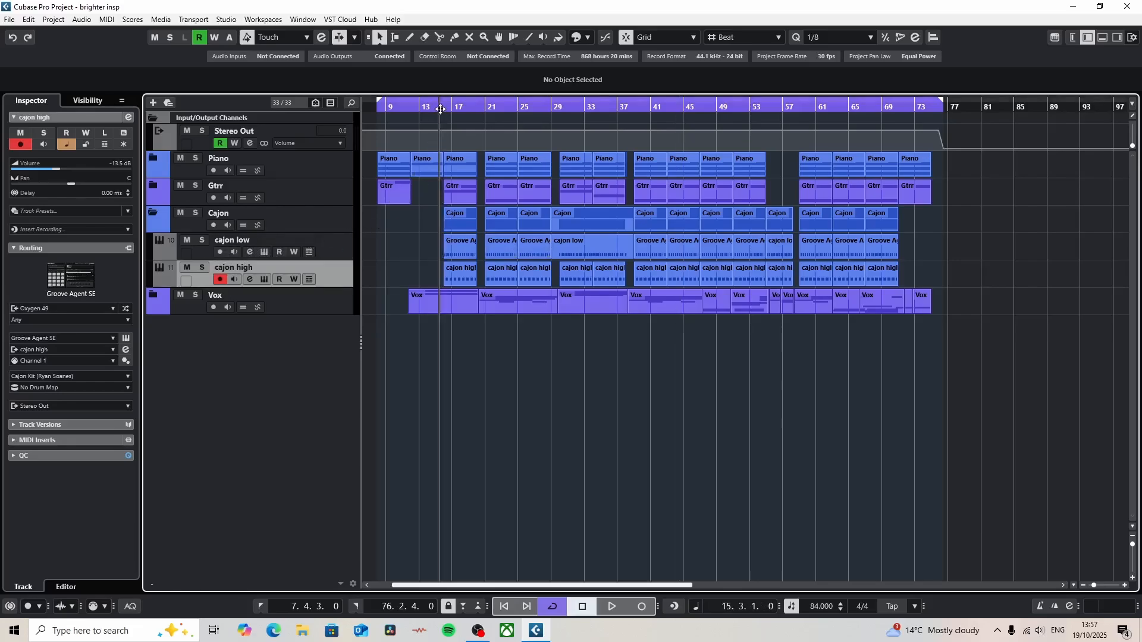
pyautogui.click(250, 251)
pyautogui.click(327, 289)
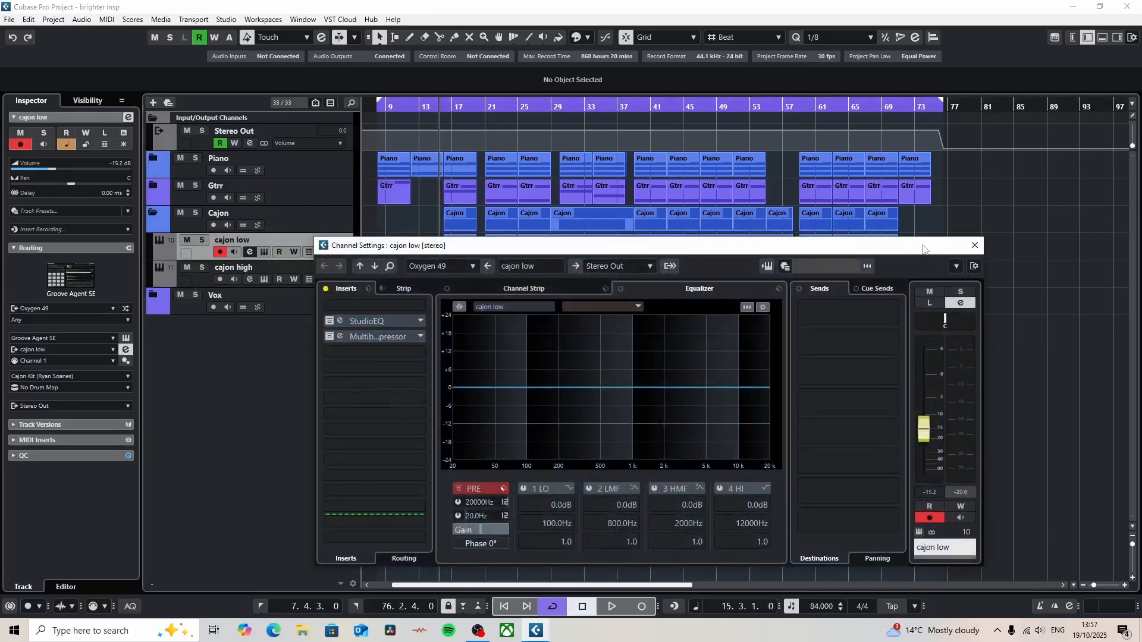
pyautogui.click(975, 245)
pyautogui.click(251, 280)
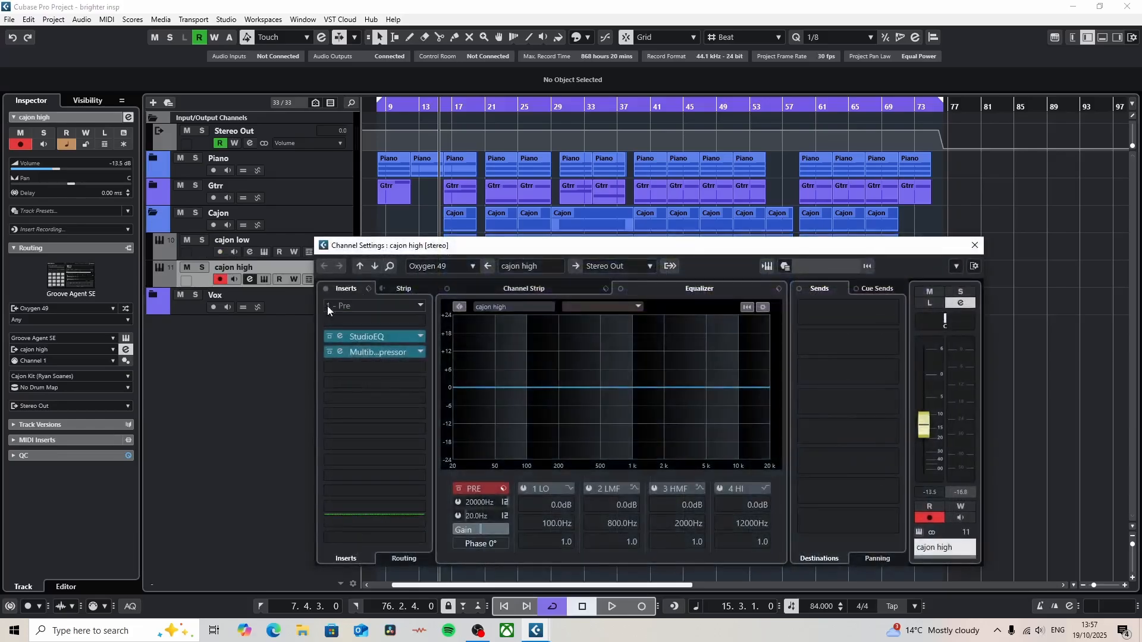
pyautogui.click(975, 245)
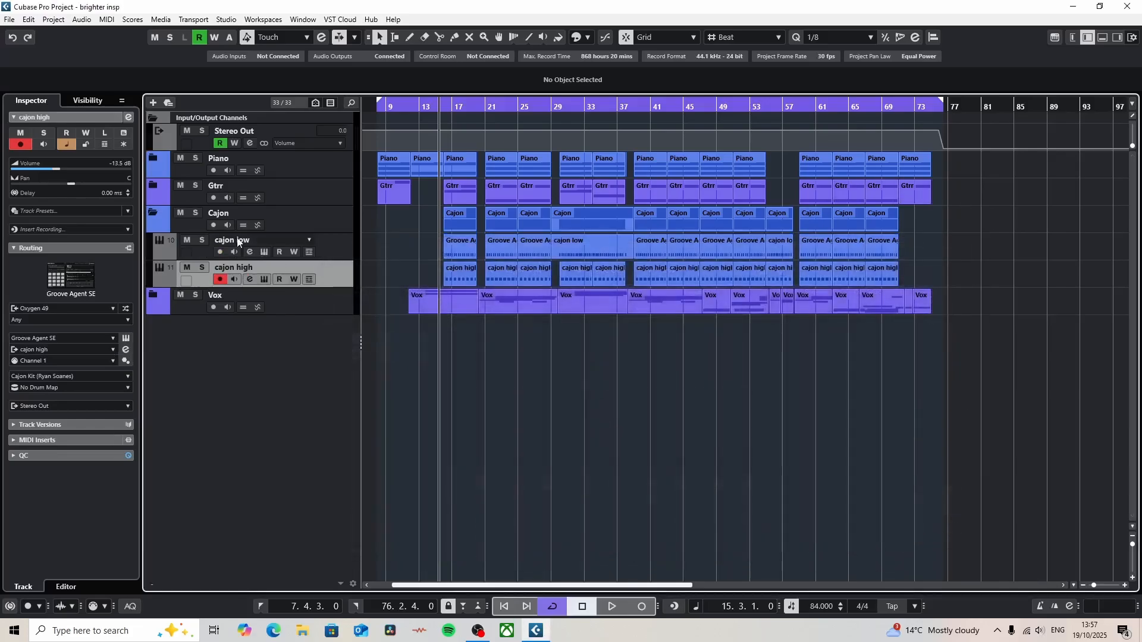
# Step: Solo the Cajon folder track and play it from about bar 29 to hear the unprocessed cajon
pyautogui.click(196, 213)
pyautogui.moveTo(452, 106); pyautogui.dragTo(584, 115)
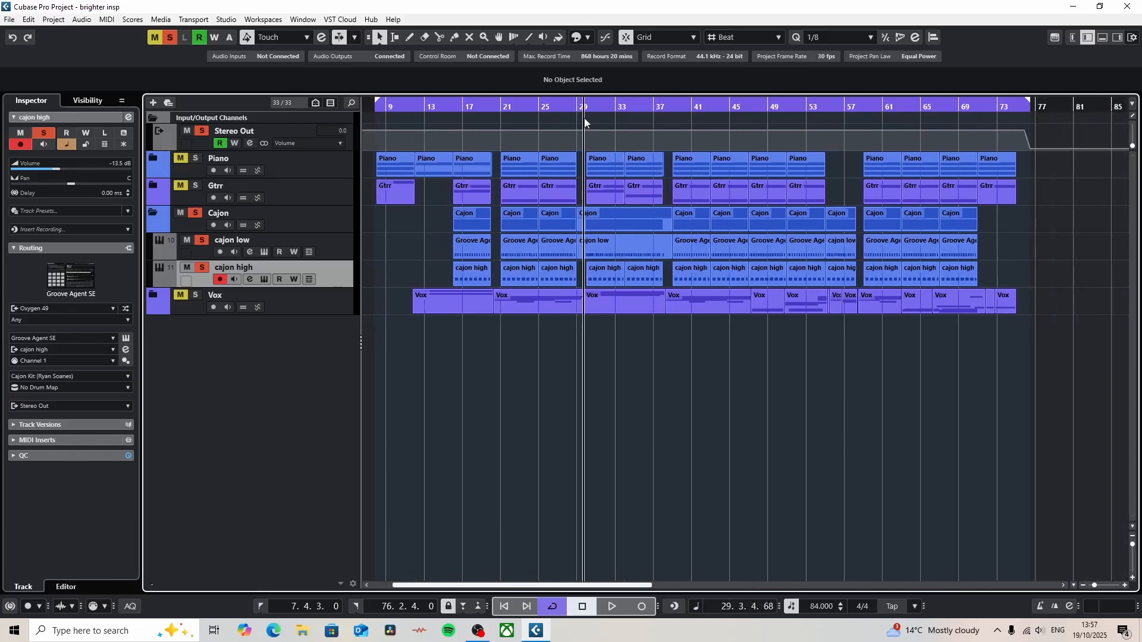
pyautogui.press('space')
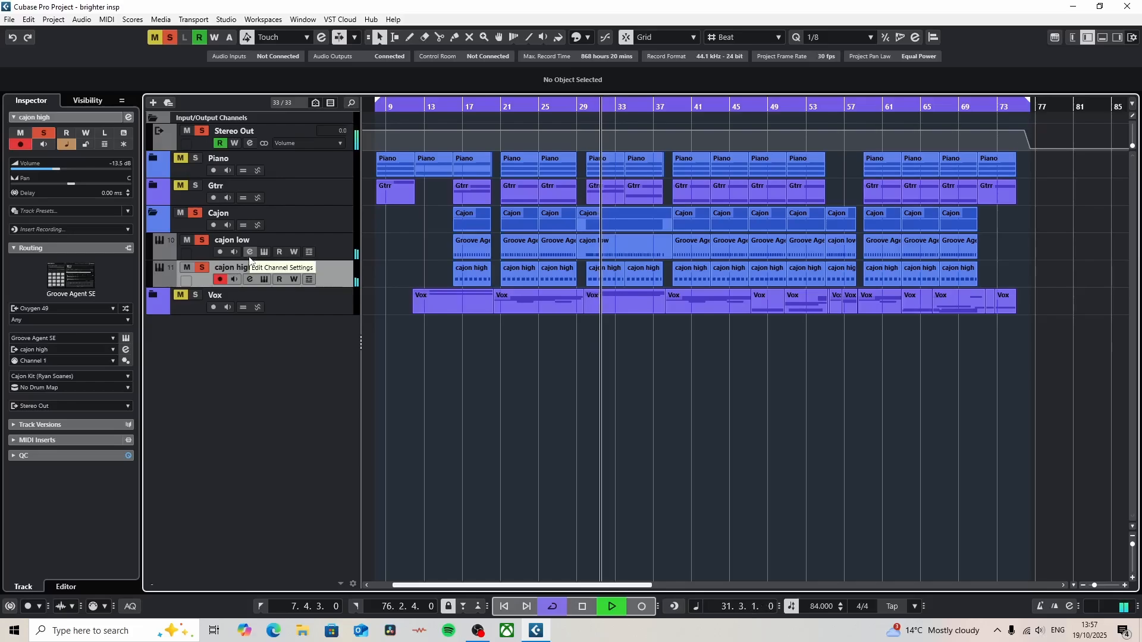
pyautogui.press('space')
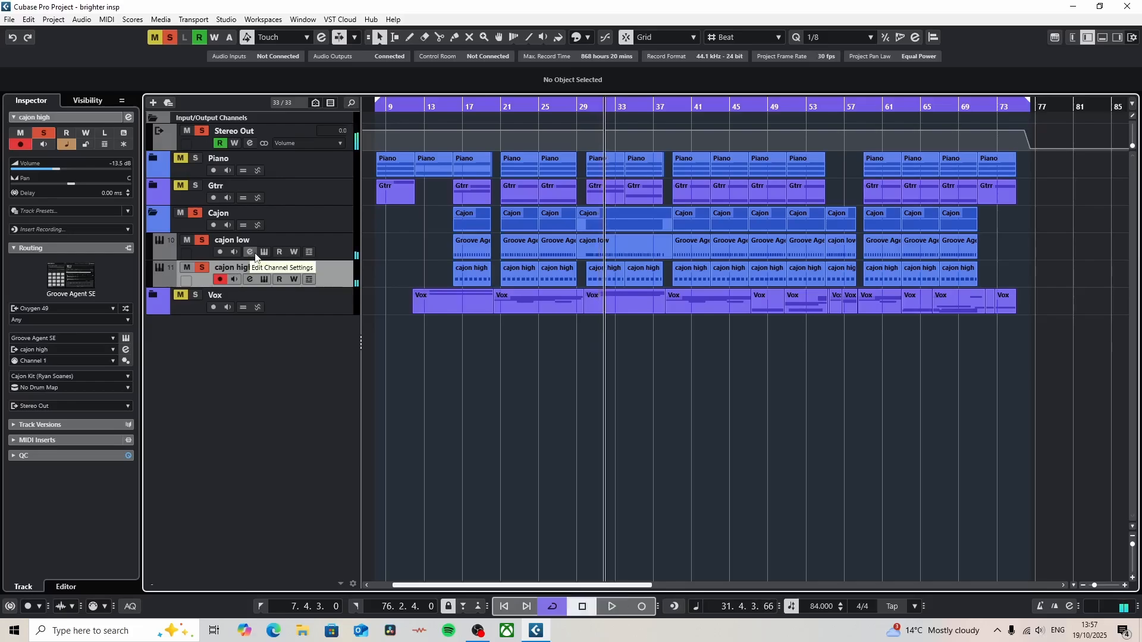
# Step: Re-enable the inserts on cajon low and cajon high during playback to compare the processed sound, and stop playback
pyautogui.press('space')
pyautogui.click(249, 253)
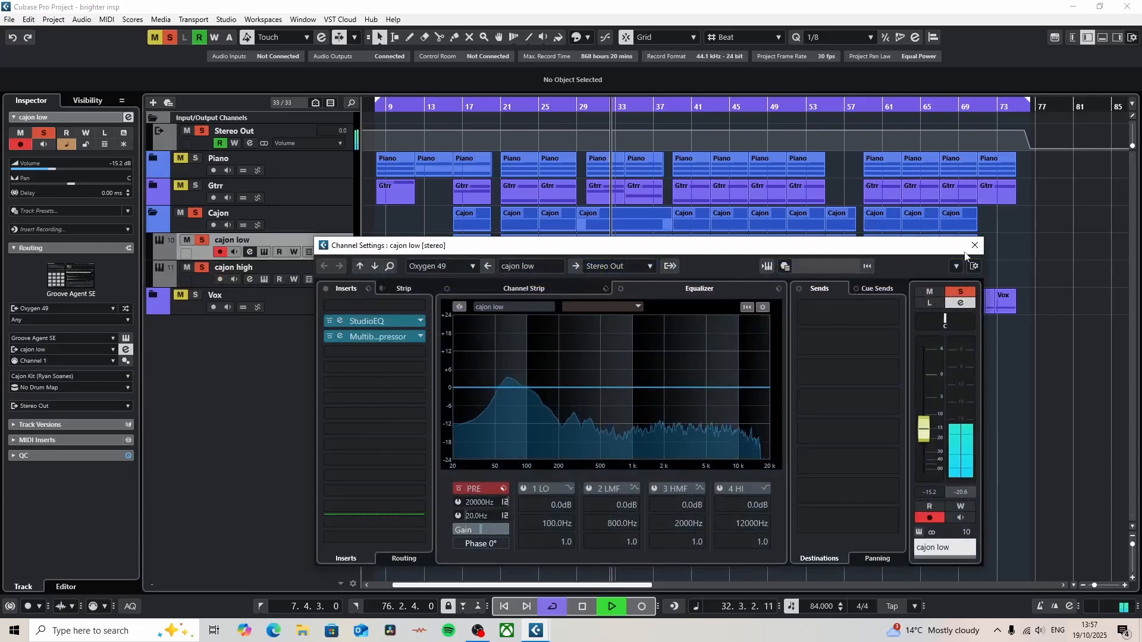
pyautogui.click(249, 252)
pyautogui.click(252, 277)
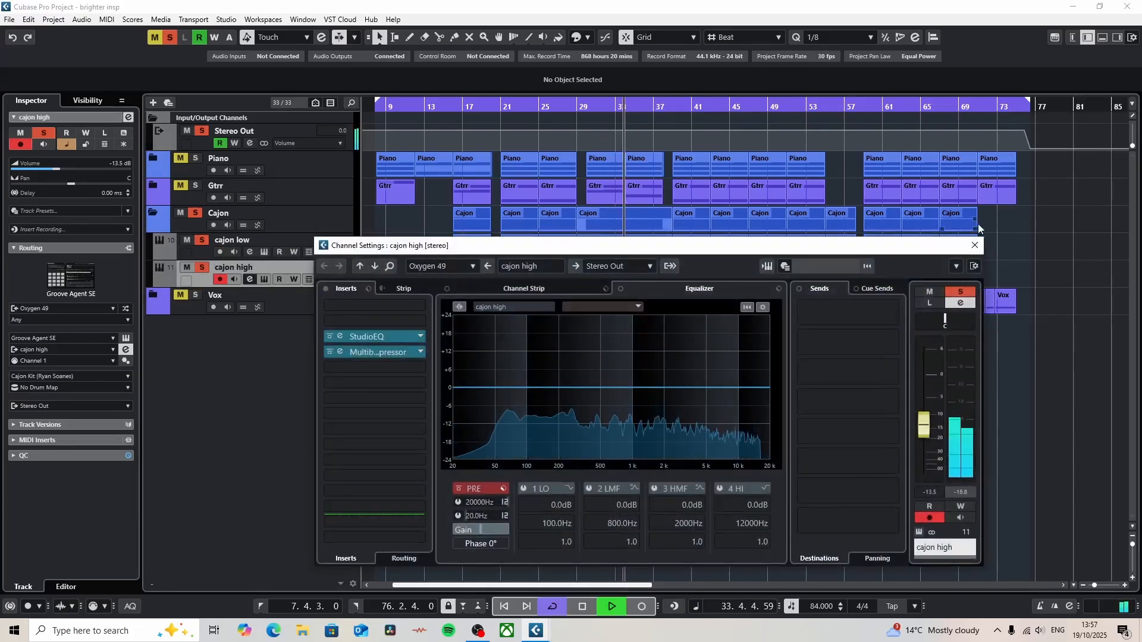
pyautogui.click(976, 247)
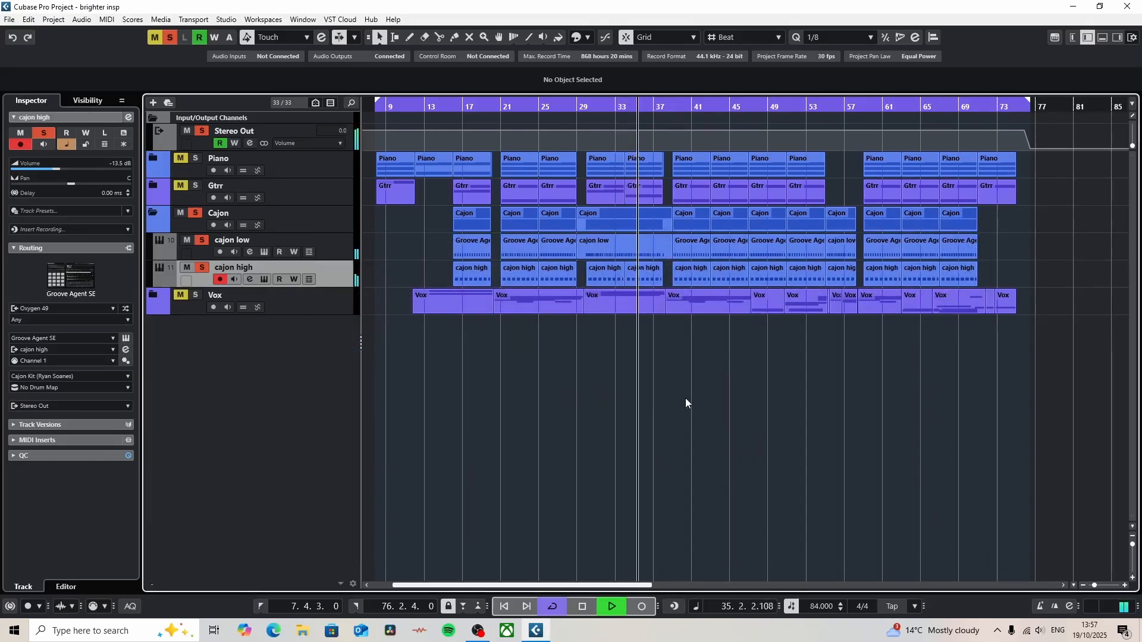
pyautogui.press('space')
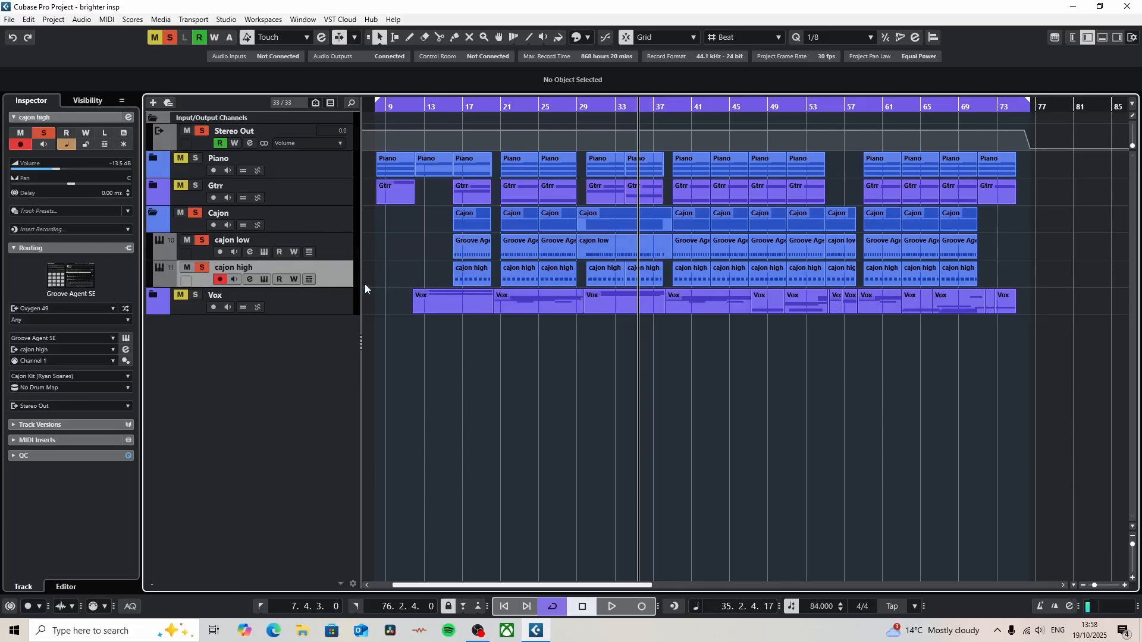
pyautogui.click(249, 252)
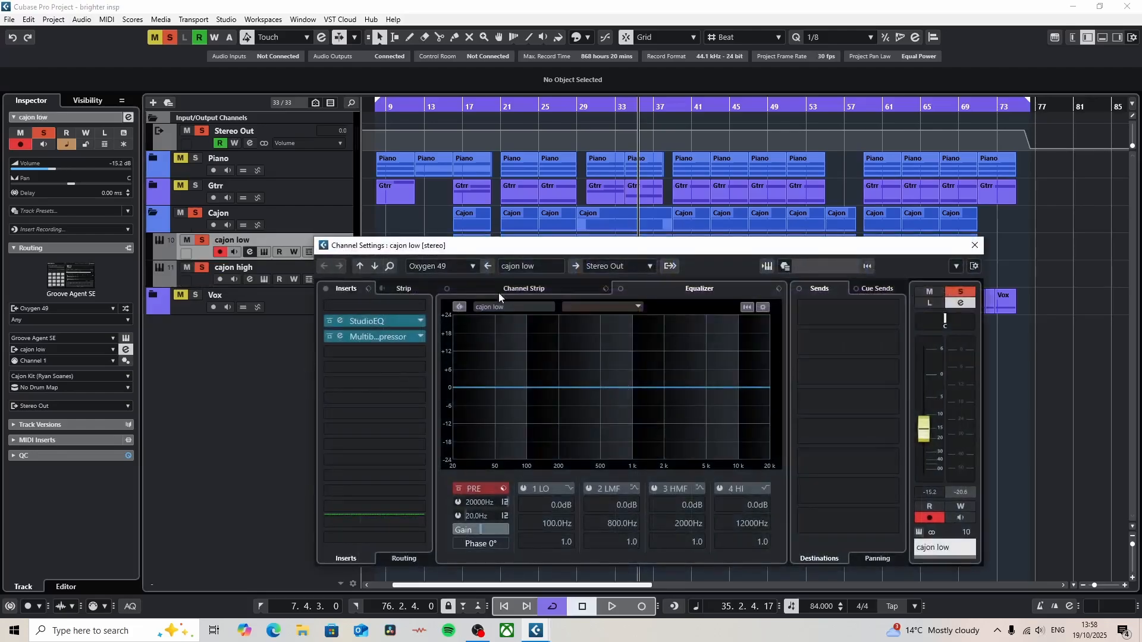
pyautogui.press('Escape')
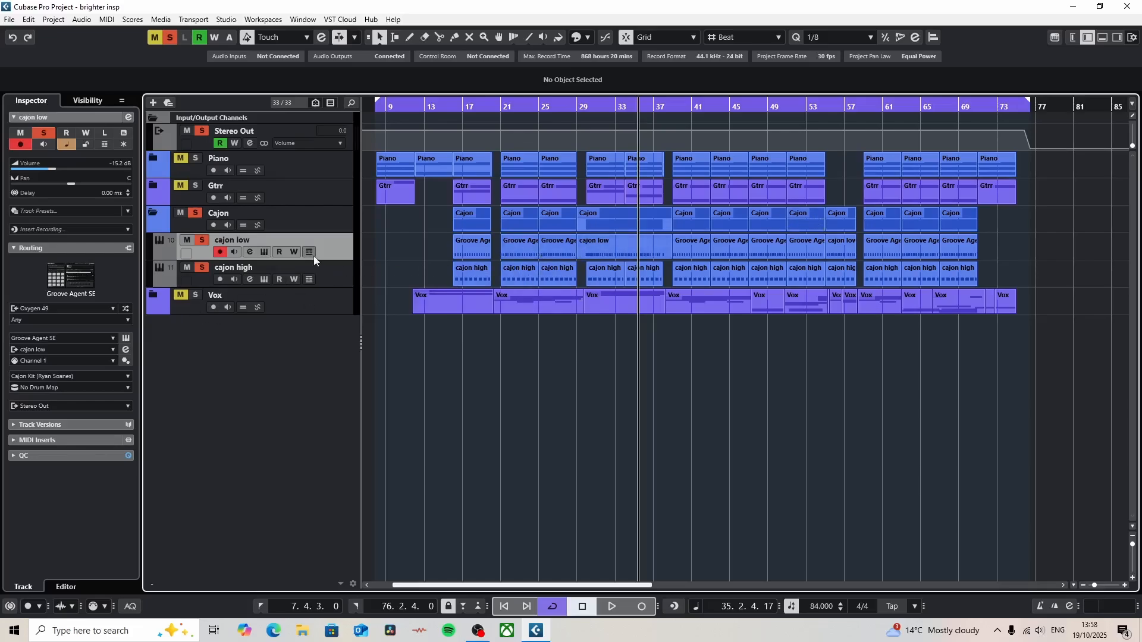
pyautogui.click(250, 252)
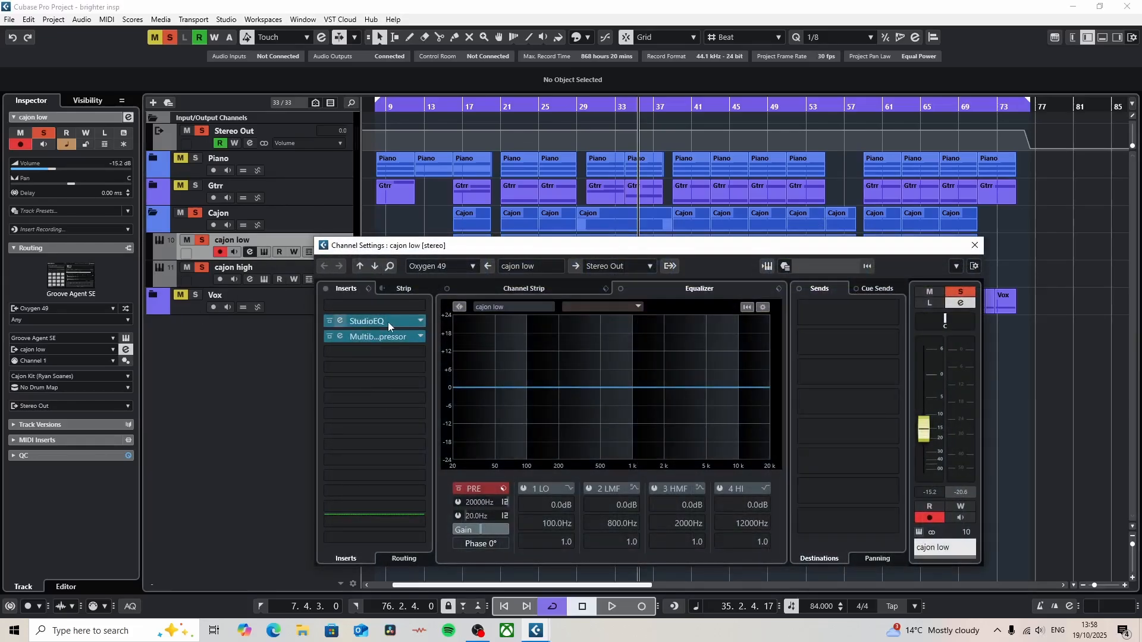
pyautogui.click(974, 246)
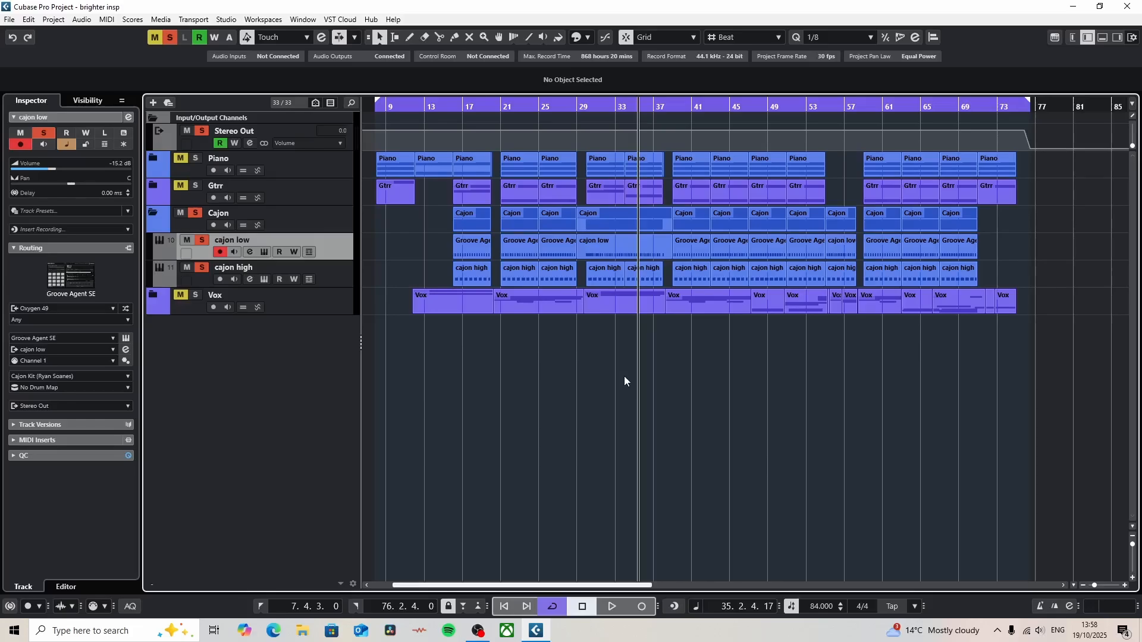
# Step: Add a second StudioEQ to insert slot 7 of the cajon low channel
pyautogui.click(250, 252)
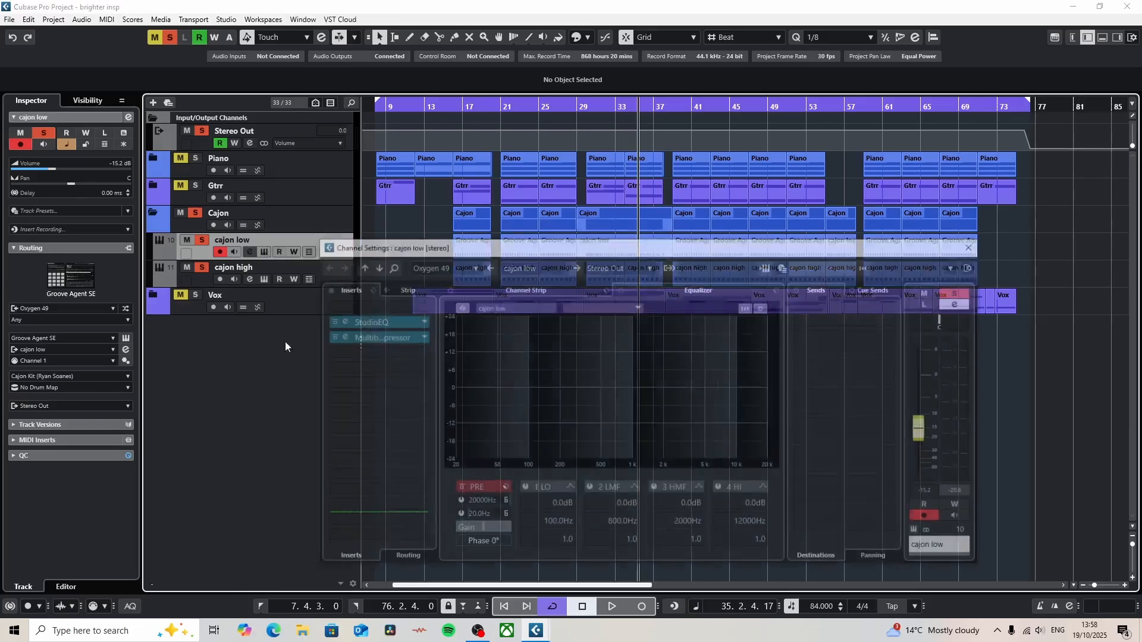
pyautogui.click(359, 397)
pyautogui.click(353, 493)
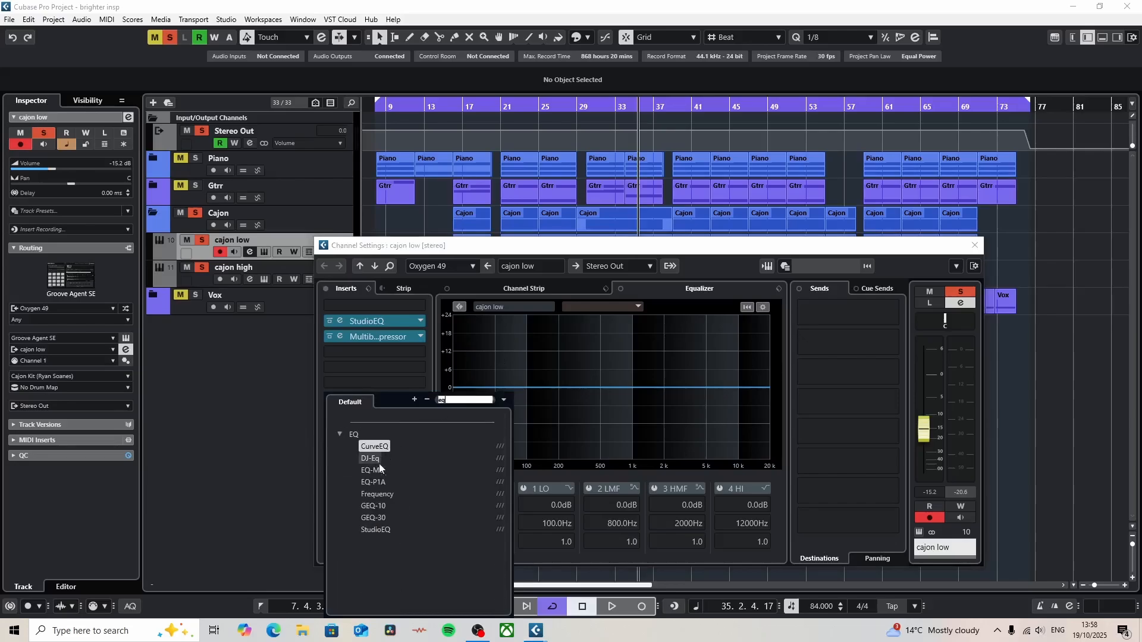
pyautogui.click(393, 516)
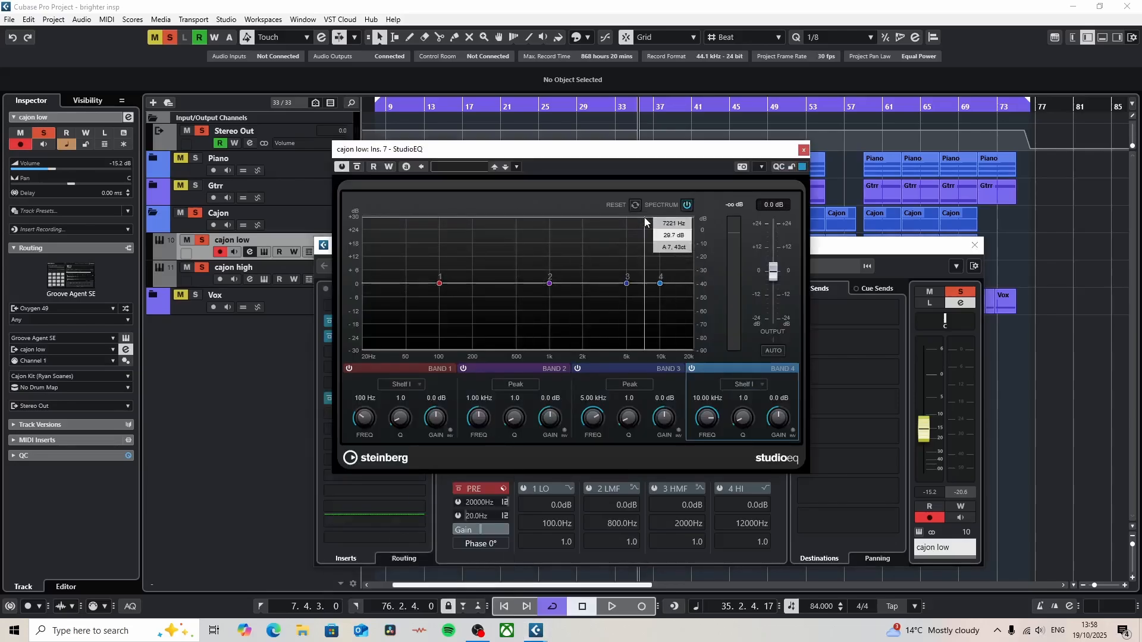
# Step: Set the new StudioEQ's four bands to about 20 Hz/-24 dB, 70 Hz/+8.3 dB, 243 Hz/-3.2 dB and 1.93 kHz/+1.6 dB
pyautogui.moveTo(439, 284); pyautogui.dragTo(363, 337)
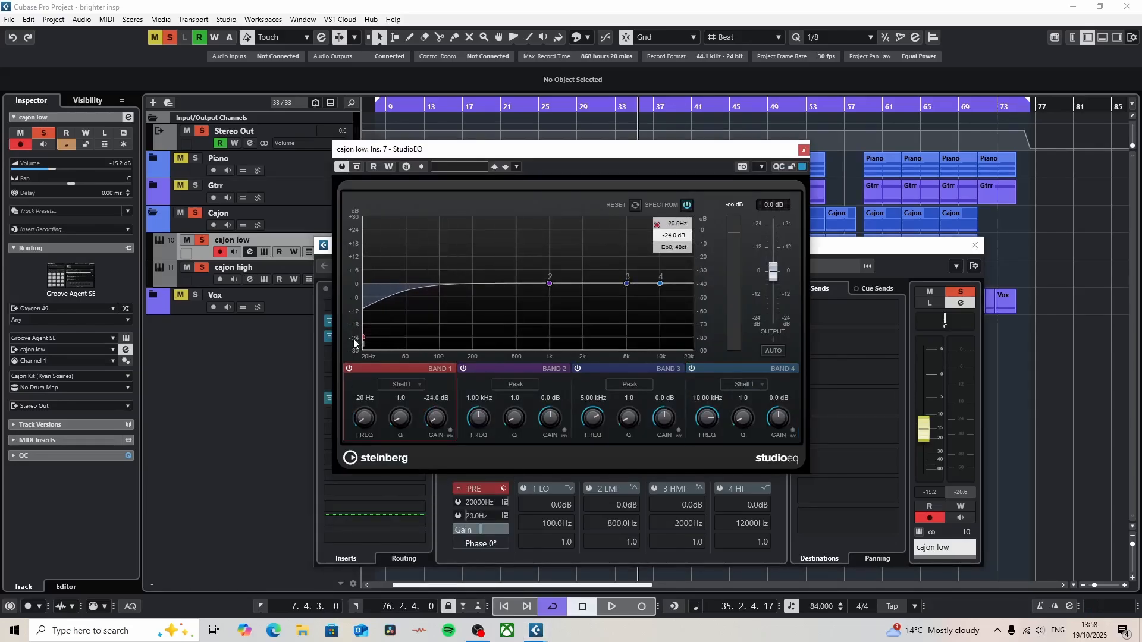
pyautogui.moveTo(549, 284); pyautogui.dragTo(423, 264)
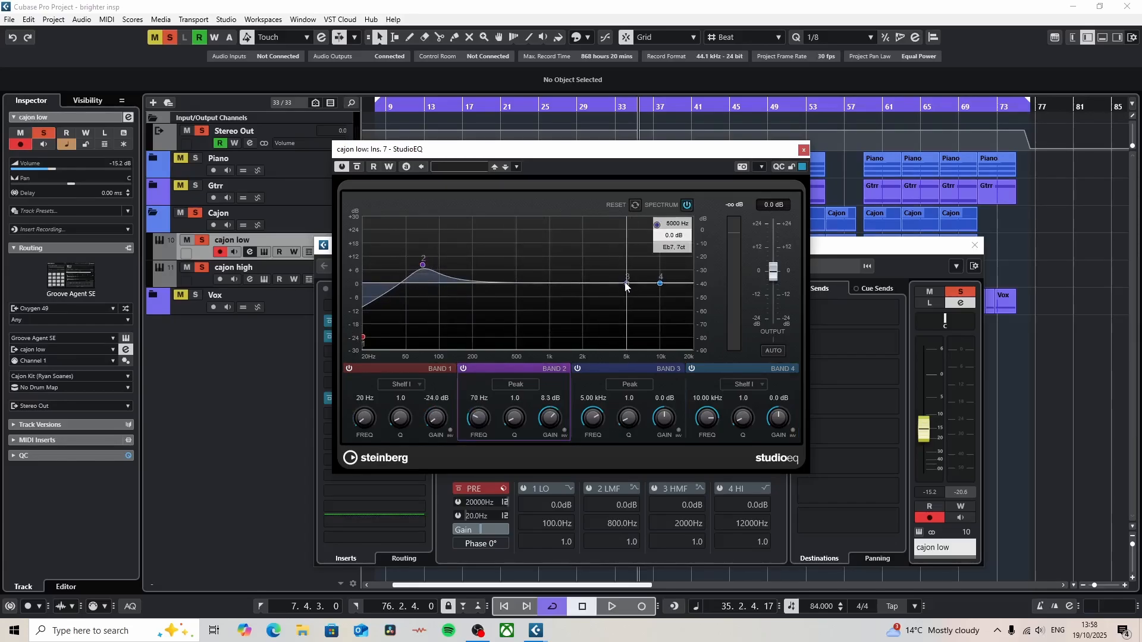
pyautogui.moveTo(625, 282); pyautogui.dragTo(482, 292)
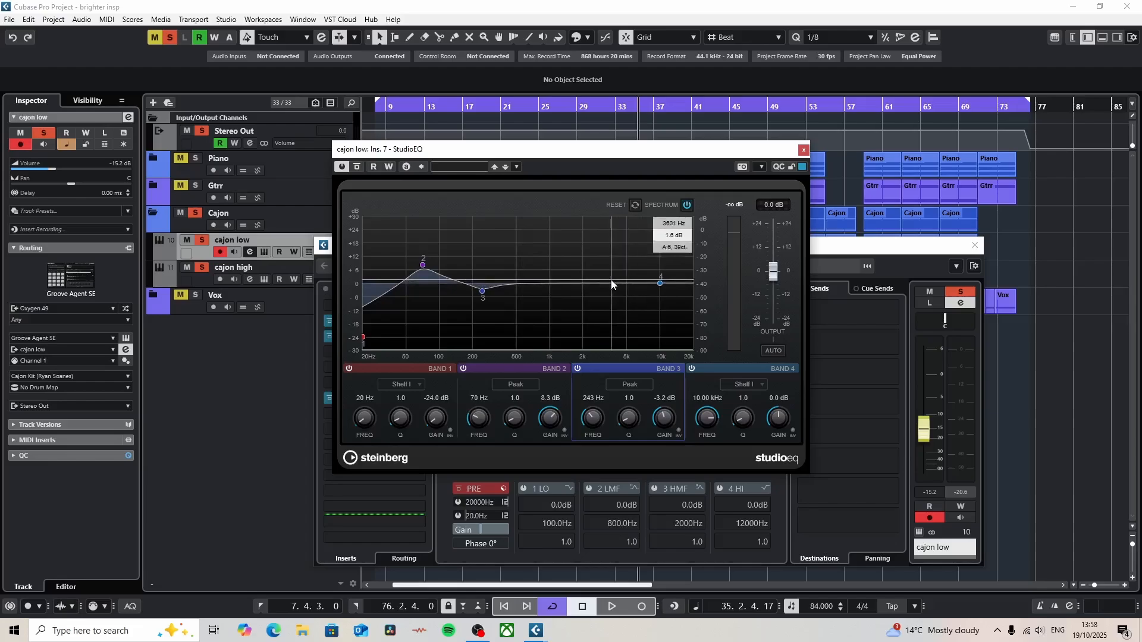
pyautogui.moveTo(660, 283); pyautogui.dragTo(581, 284)
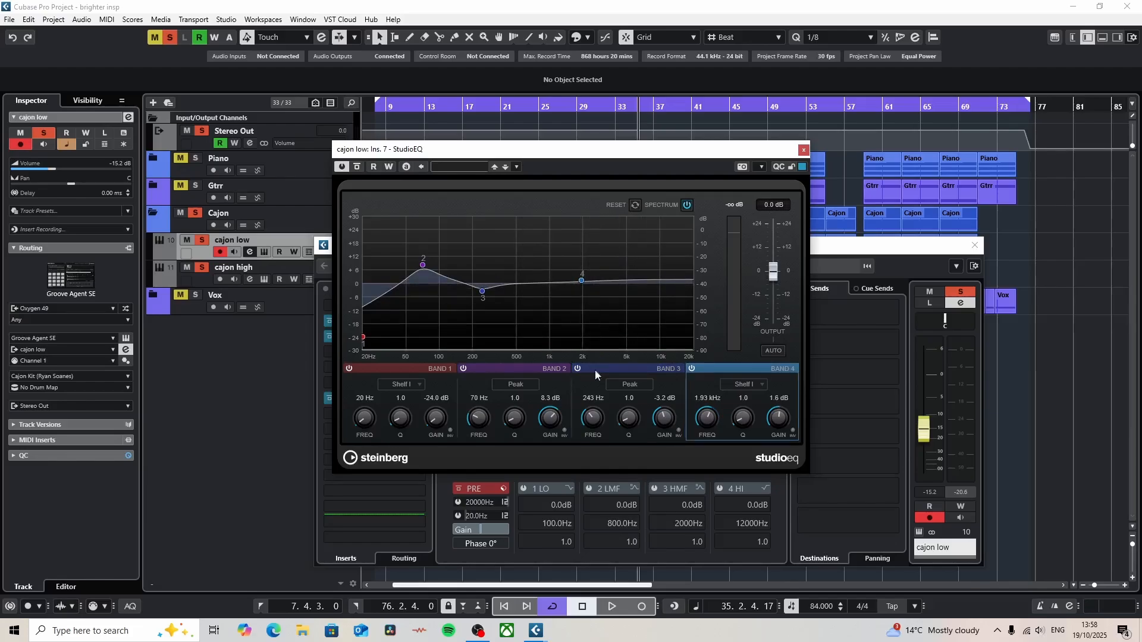
# Step: Close the slot 7 equalizer window and add another StudioEQ to insert slot 8 of the cajon low channel
pyautogui.click(803, 150)
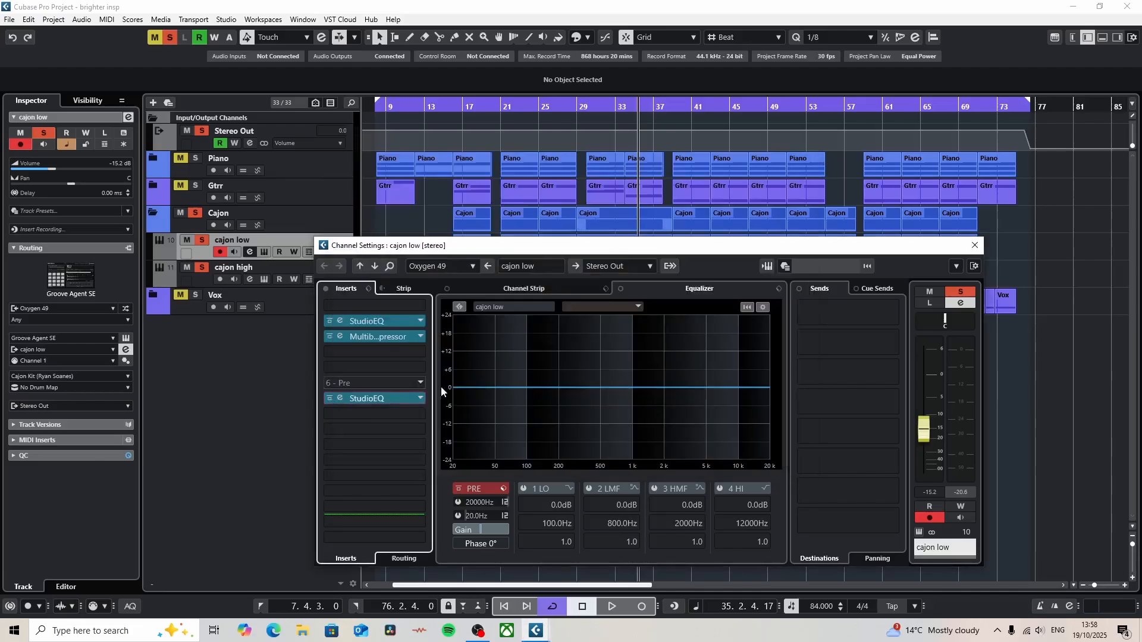
pyautogui.click(373, 413)
pyautogui.write('eq')
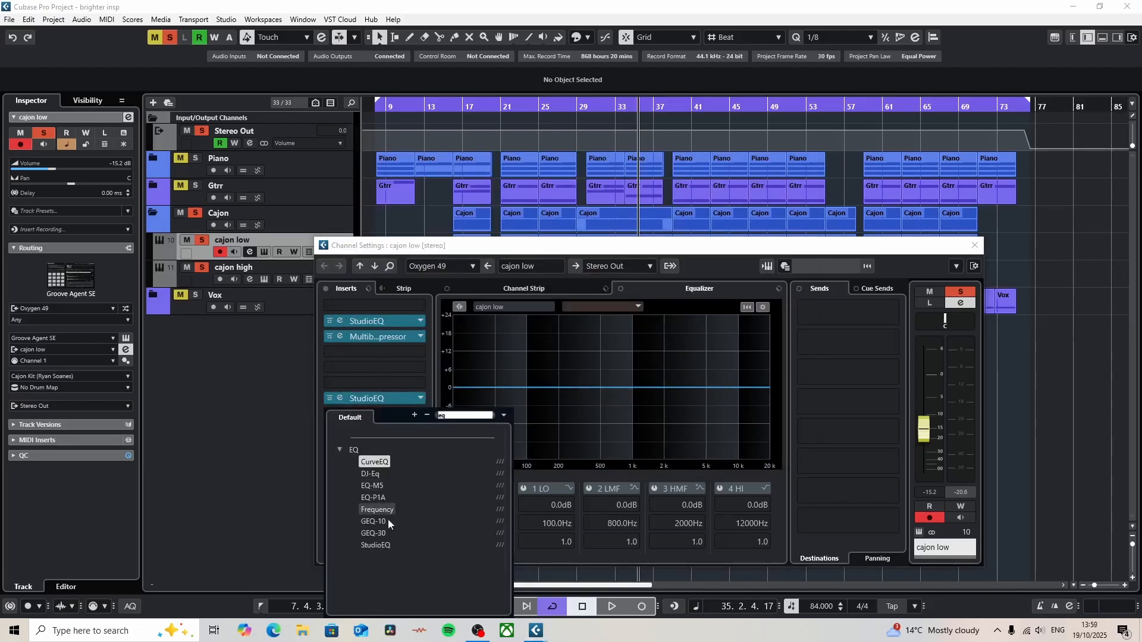
pyautogui.click(375, 544)
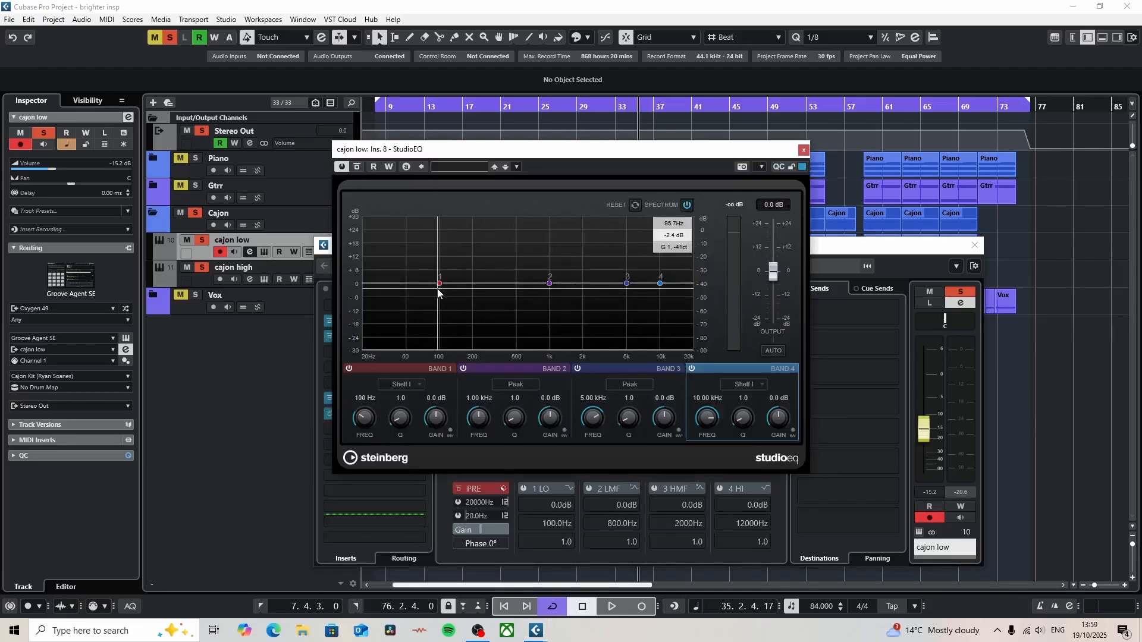
# Step: Set the slot 8 StudioEQ bands to about 20 Hz/-19.8 dB, 217 Hz/+5.4 dB with Q 1.6, 831 Hz/-2.9 dB and 3.03 kHz/+1.6 dB, and close it
pyautogui.moveTo(438, 289); pyautogui.dragTo(363, 327)
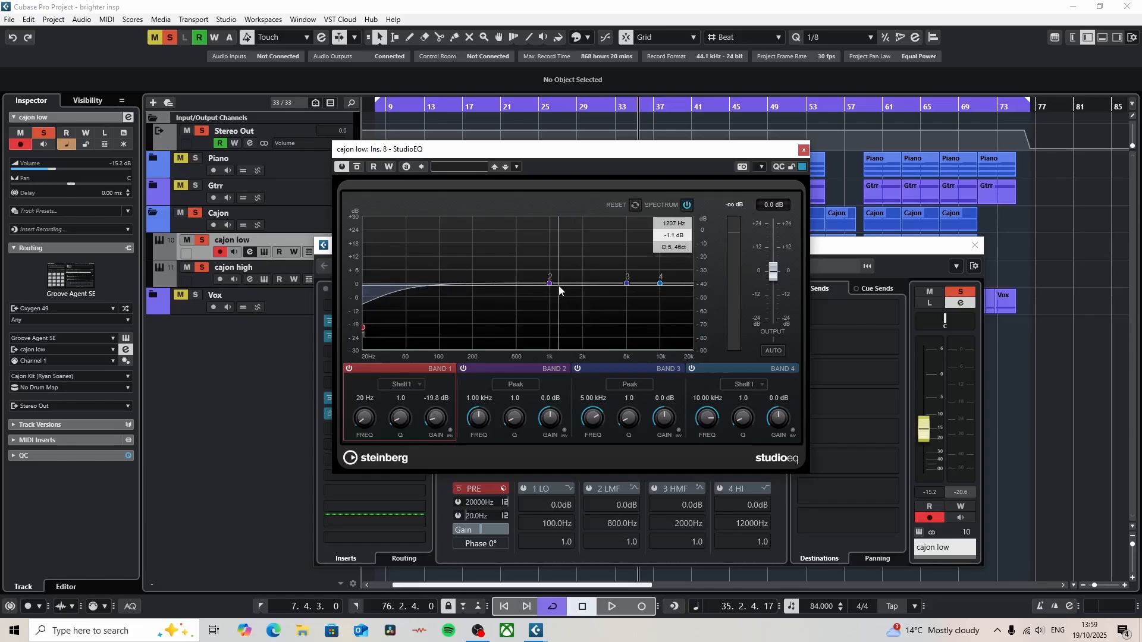
pyautogui.moveTo(549, 283); pyautogui.dragTo(491, 268)
pyautogui.moveTo(512, 422); pyautogui.dragTo(511, 418)
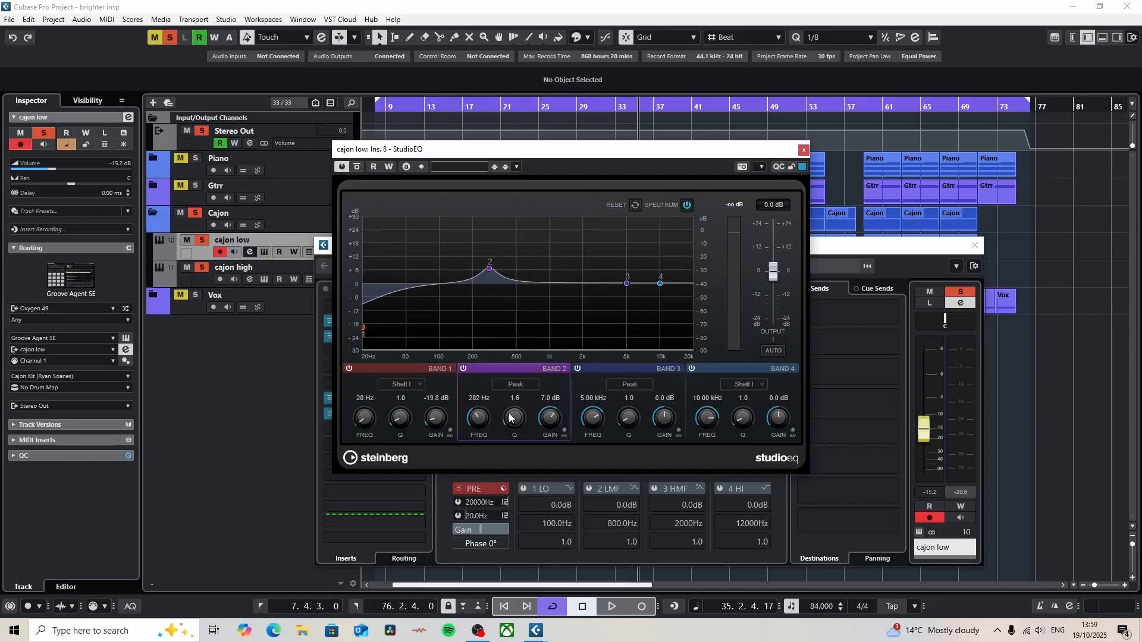
pyautogui.moveTo(490, 269); pyautogui.dragTo(477, 276)
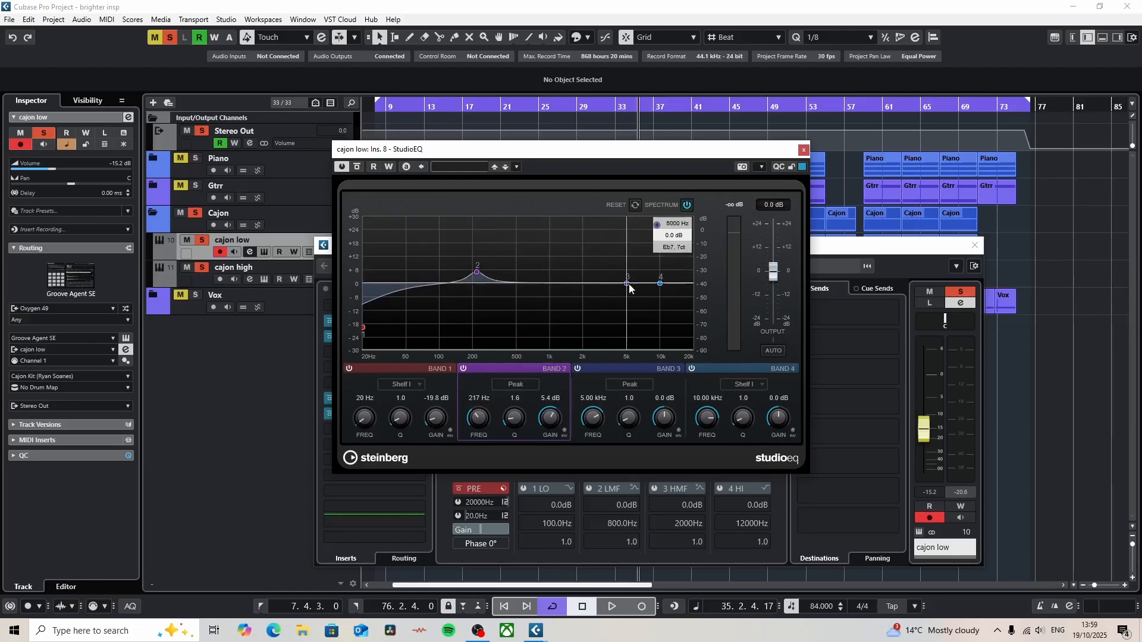
pyautogui.moveTo(629, 288); pyautogui.dragTo(540, 296)
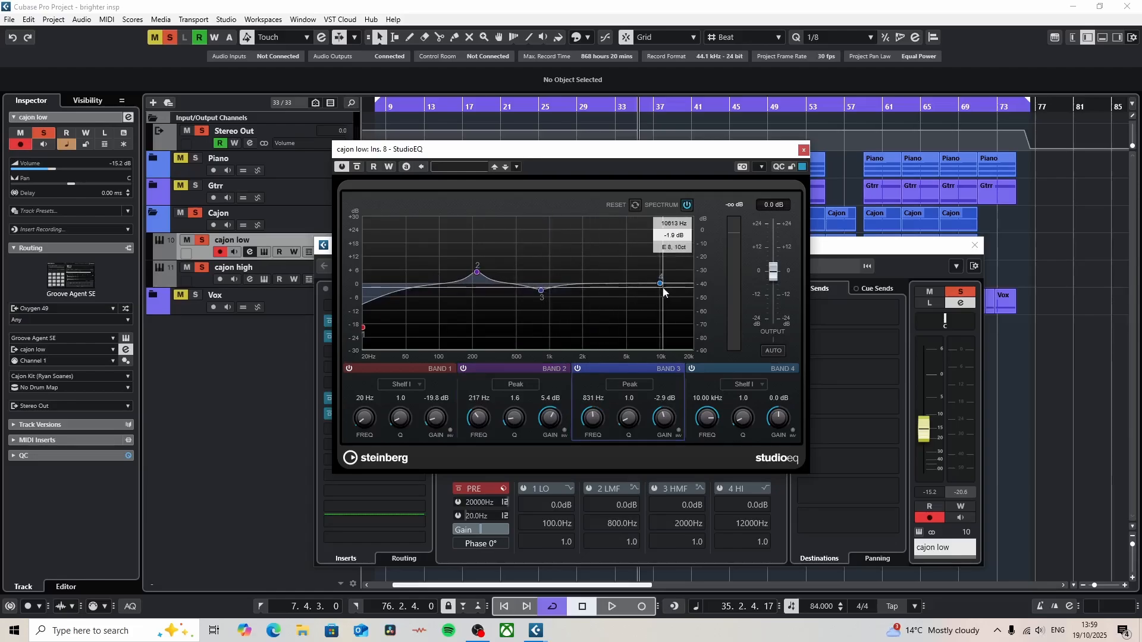
pyautogui.moveTo(661, 285); pyautogui.dragTo(603, 281)
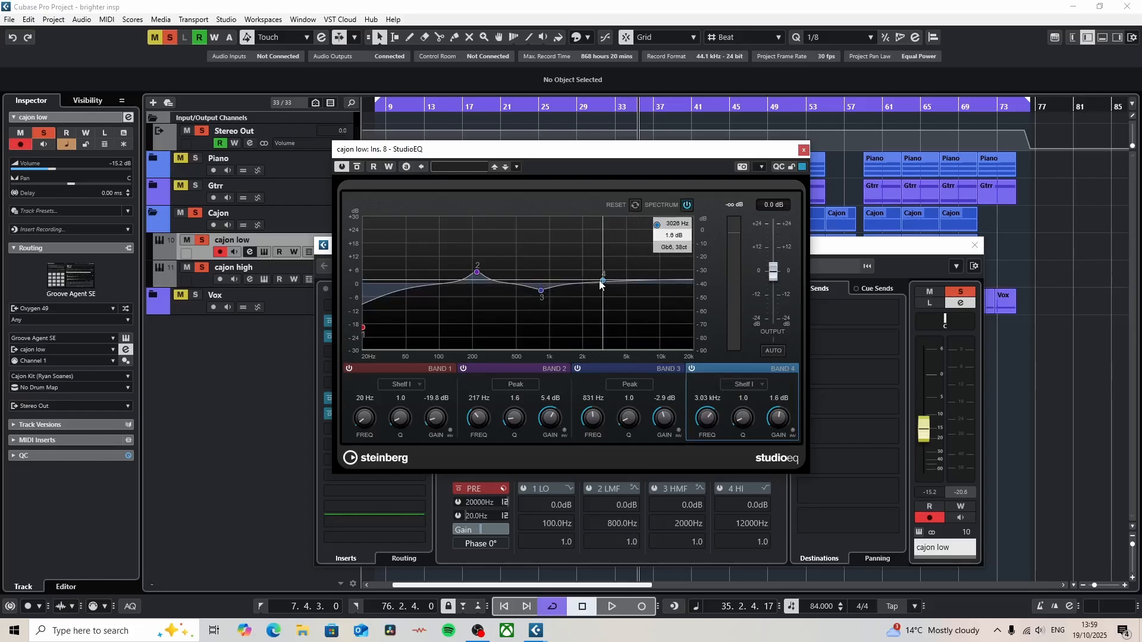
pyautogui.click(804, 149)
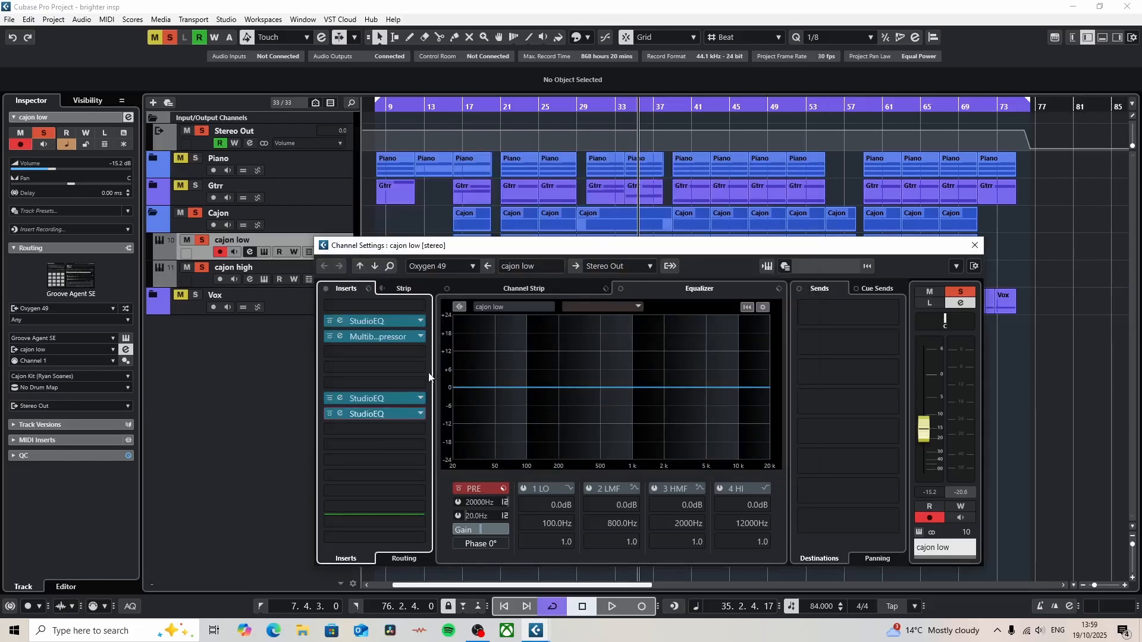
# Step: Remove the demonstration StudioEQs from insert slots 8 and 7 of cajon low and close its channel settings
pyautogui.keyDown('alt'); pyautogui.click(381, 413); pyautogui.keyUp('alt')
pyautogui.keyDown('alt'); pyautogui.click(380, 398); pyautogui.keyUp('alt')
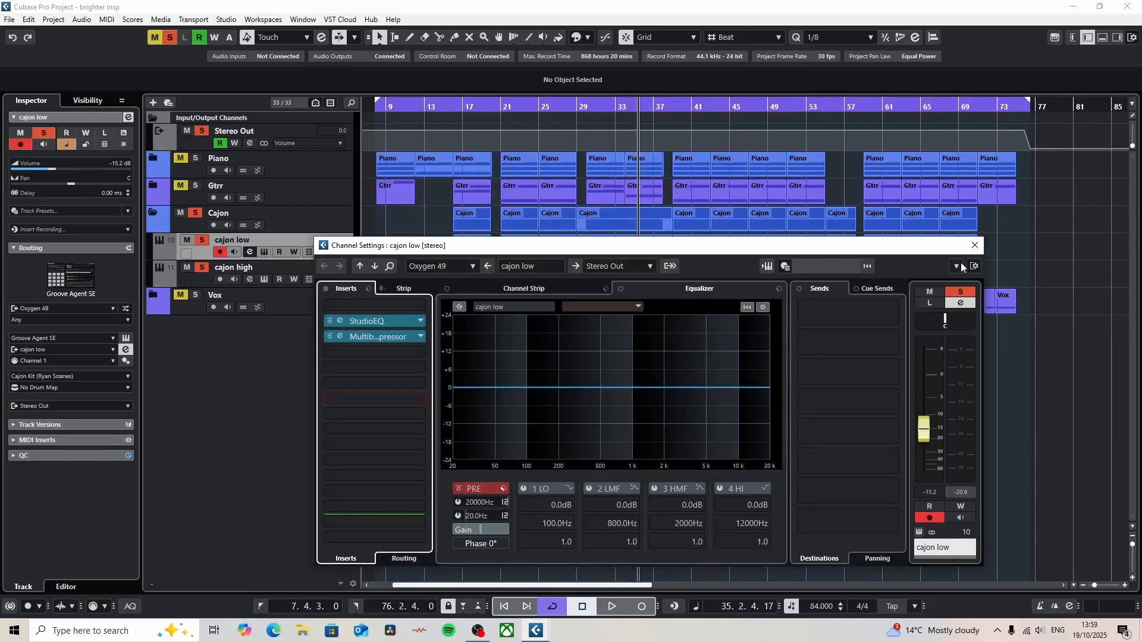
pyautogui.click(974, 245)
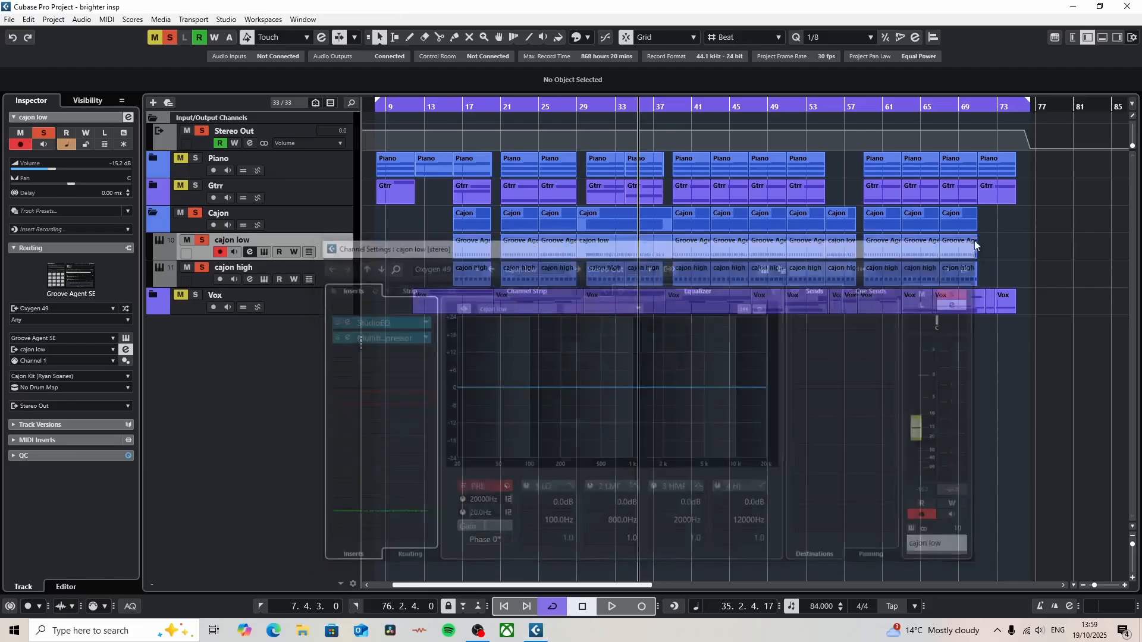